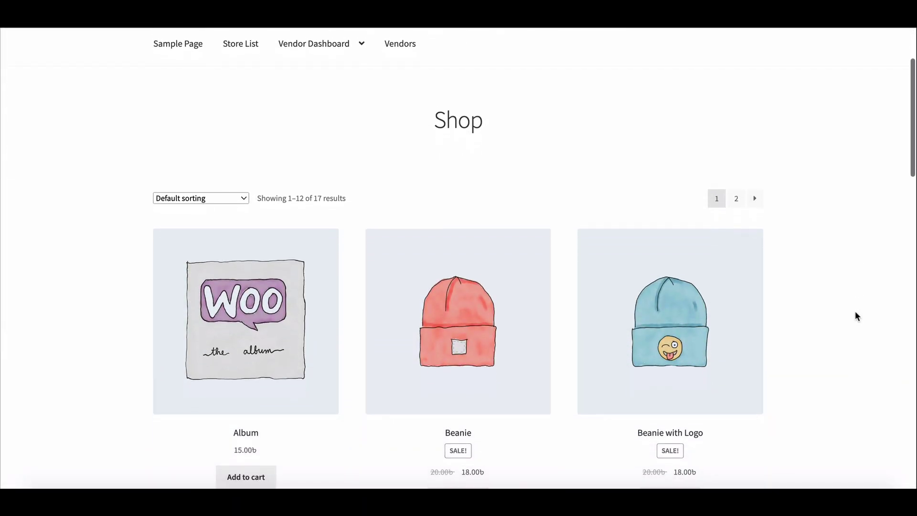
scroll(854, 315, "down", 1)
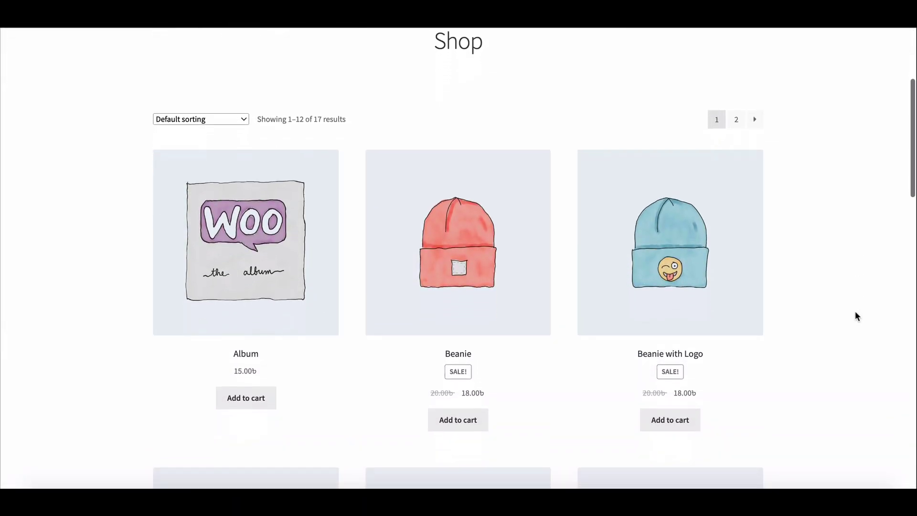
scroll(855, 315, "down", 2)
scroll(855, 315, "down", 2)
scroll(855, 316, "down", 2)
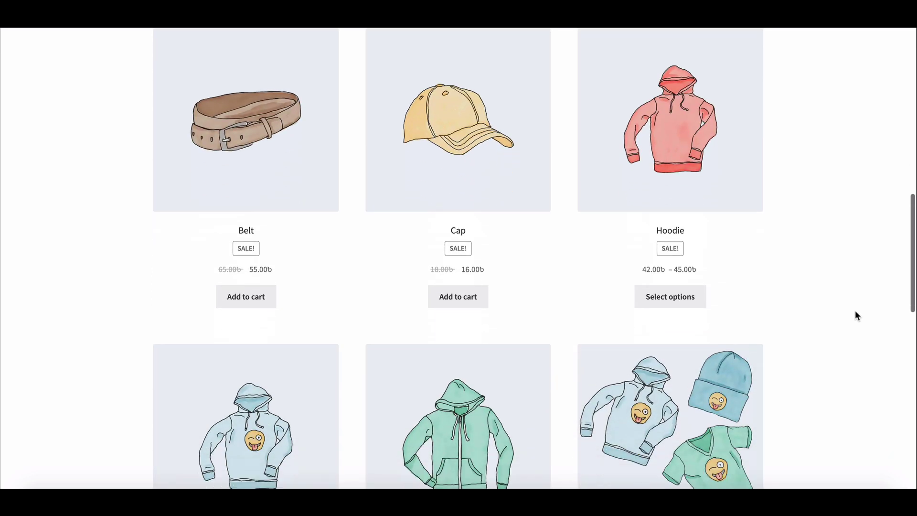
scroll(855, 315, "down", 2)
scroll(855, 315, "down", 3)
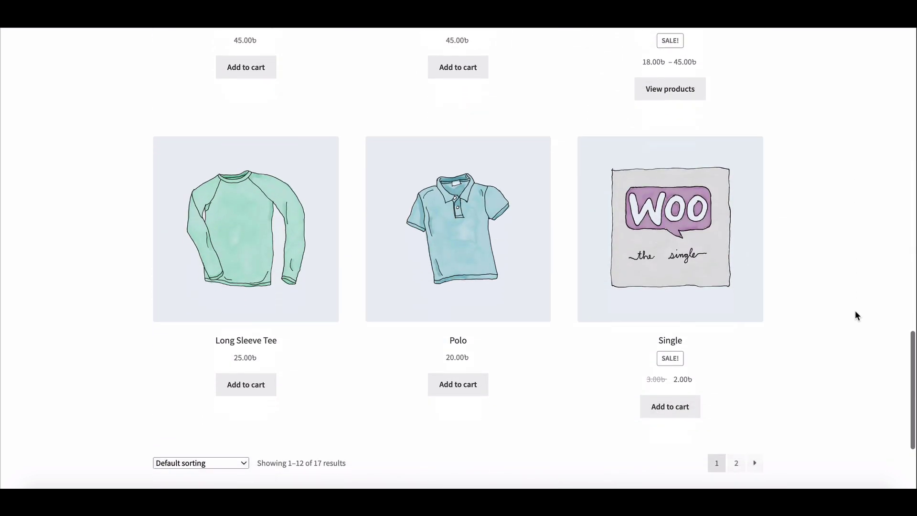
scroll(855, 315, "down", 1)
scroll(855, 315, "up", 1)
scroll(855, 315, "up", 4)
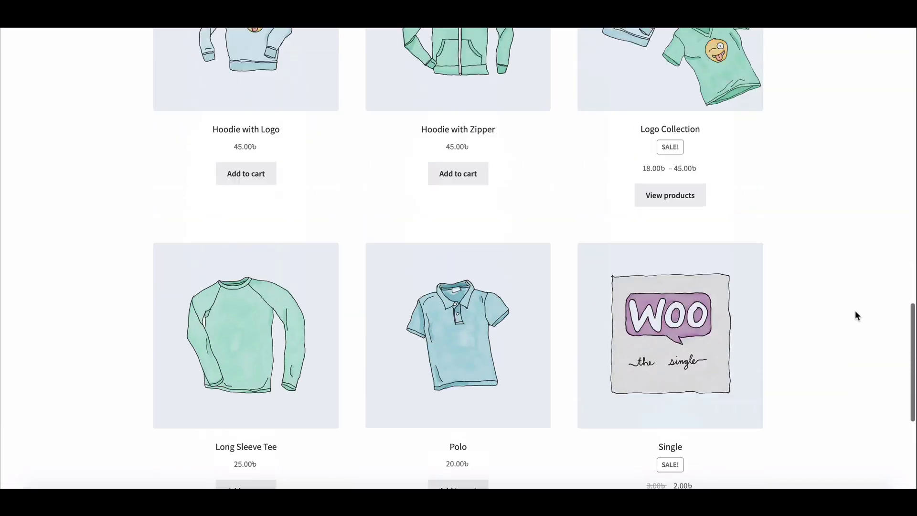
scroll(855, 315, "up", 4)
scroll(855, 315, "up", 1)
scroll(854, 315, "up", 3)
scroll(855, 315, "up", 1)
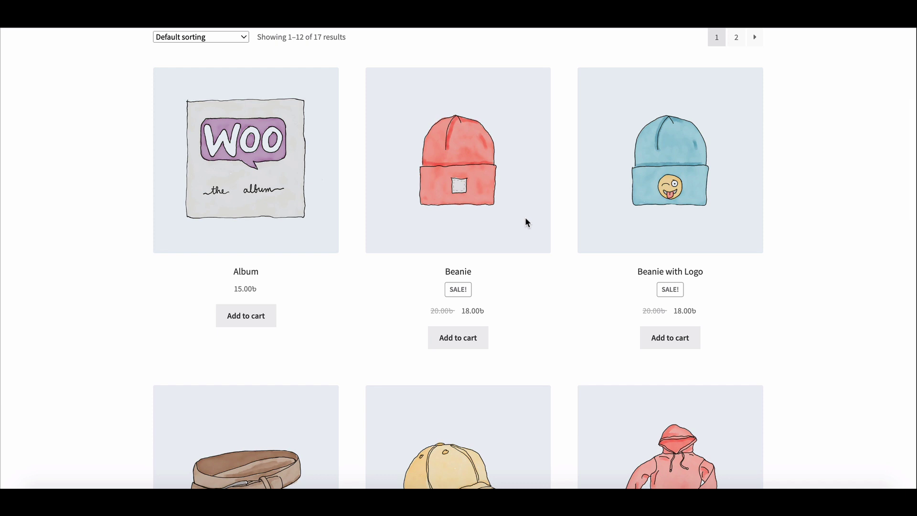
Open the Beanie product page from its card on the Shop page.
left_click(485, 211)
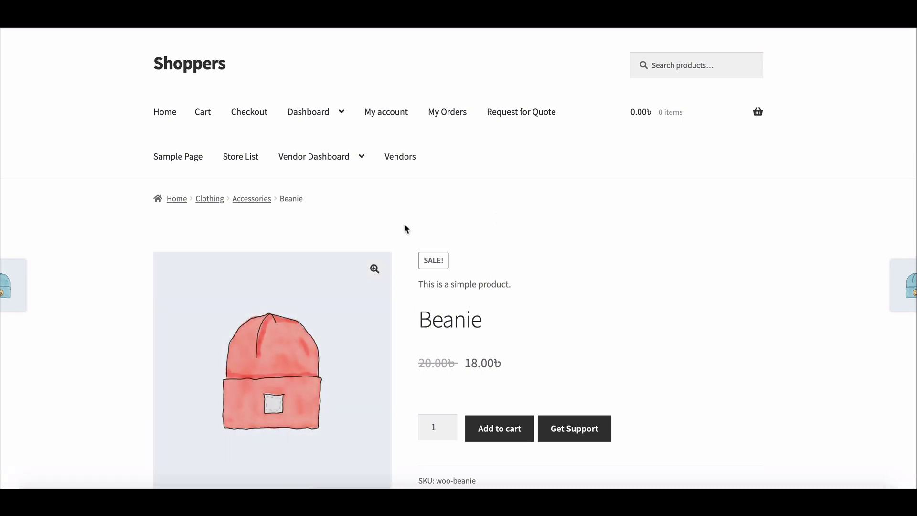
scroll(613, 285, "down", 1)
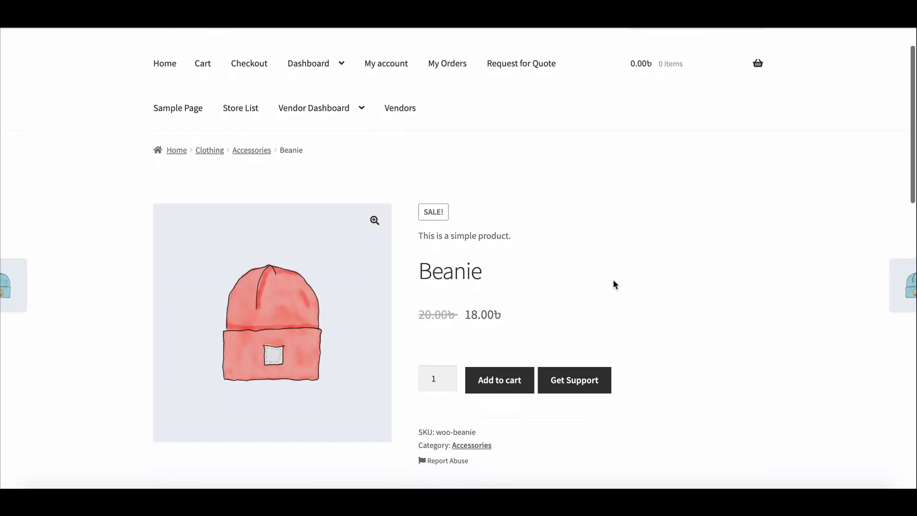
scroll(614, 285, "down", 1)
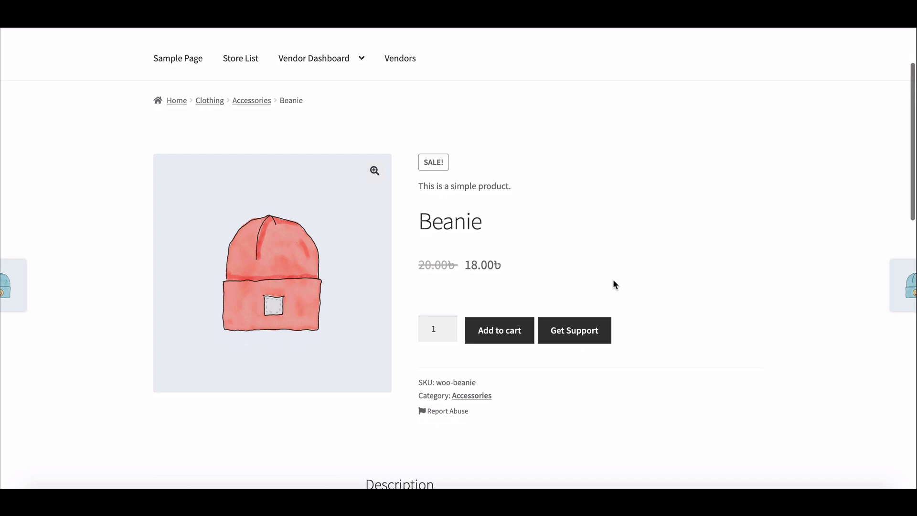
scroll(613, 285, "down", 1)
scroll(614, 284, "down", 2)
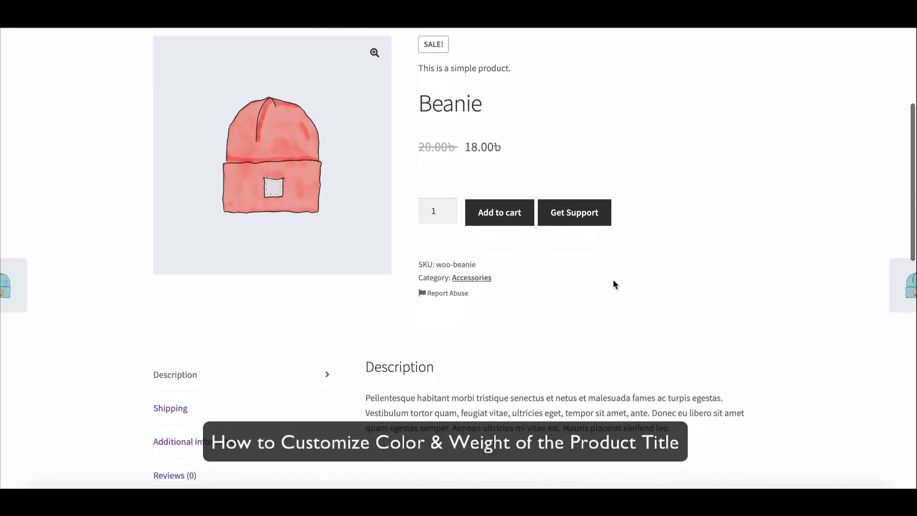
scroll(613, 285, "down", 1)
scroll(613, 285, "down", 1)
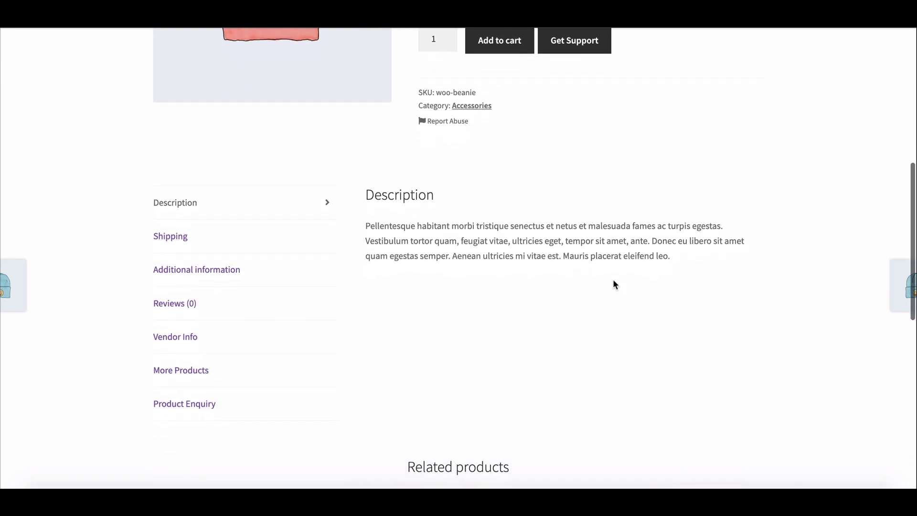
scroll(614, 284, "up", 1)
scroll(614, 284, "up", 2)
scroll(613, 285, "up", 2)
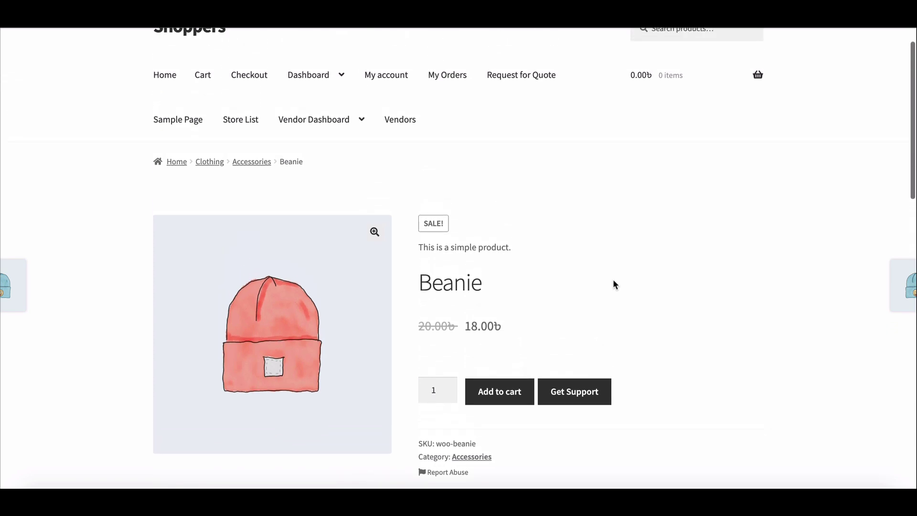
scroll(613, 284, "down", 1)
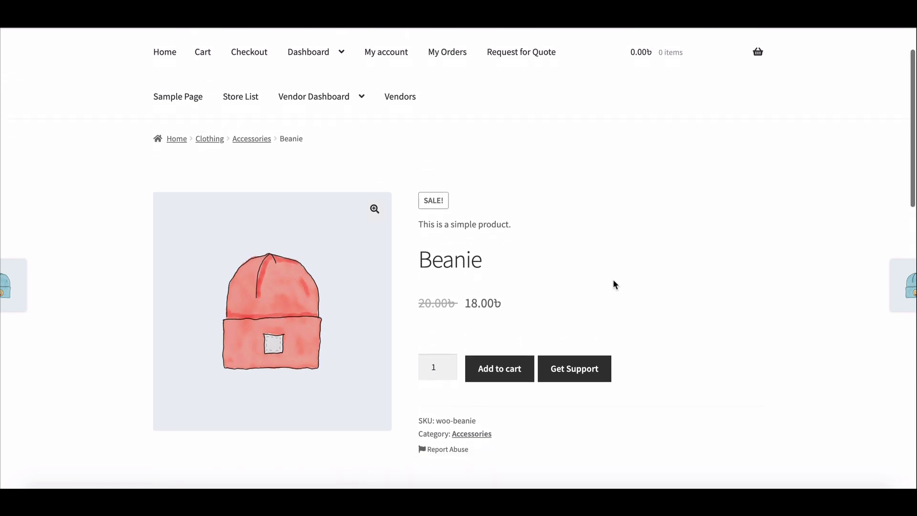
scroll(613, 284, "down", 1)
scroll(613, 285, "down", 1)
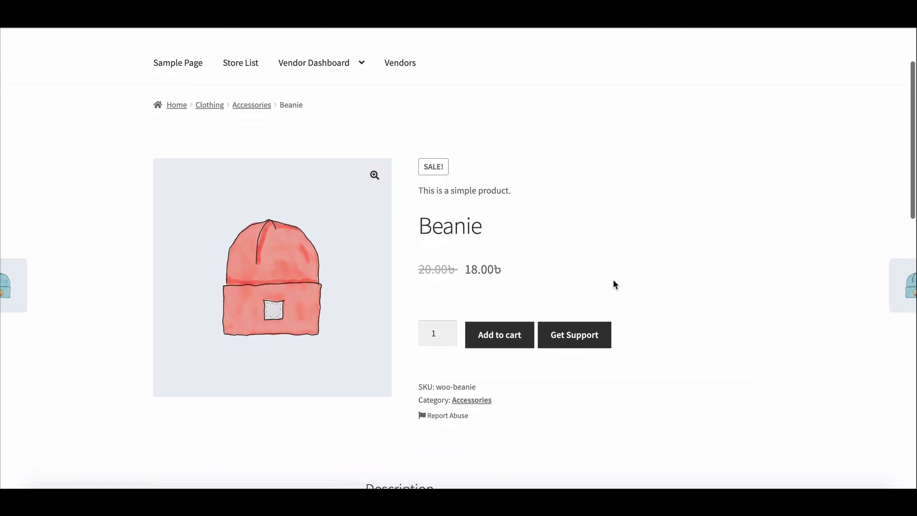
scroll(613, 285, "down", 1)
scroll(612, 284, "down", 2)
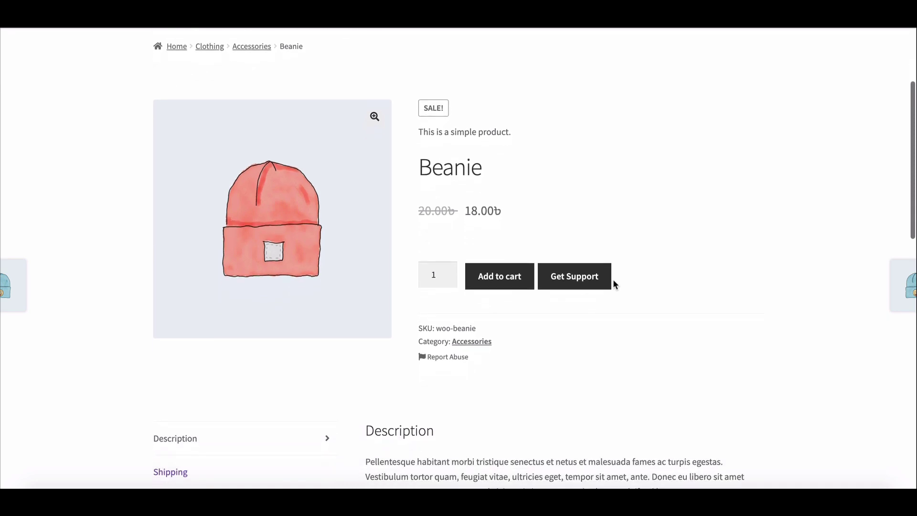
scroll(614, 285, "up", 1)
scroll(613, 285, "up", 2)
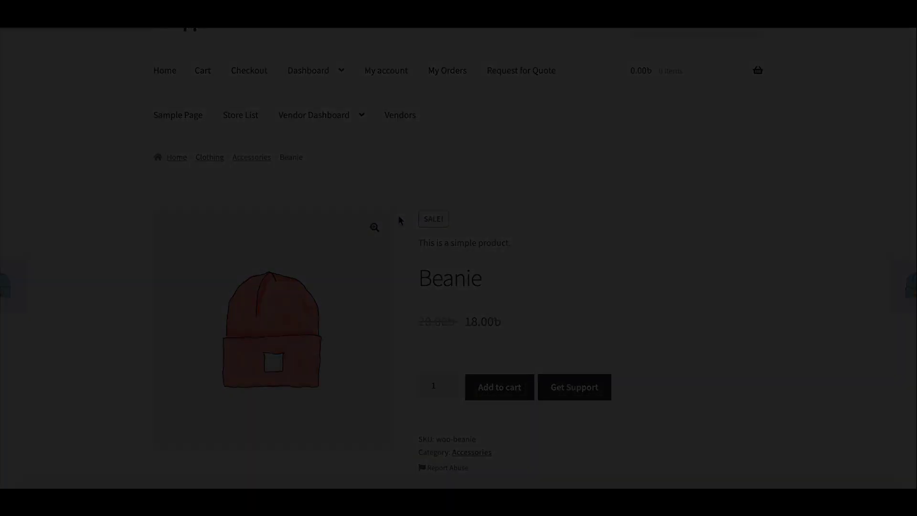
scroll(412, 255, "down", 3)
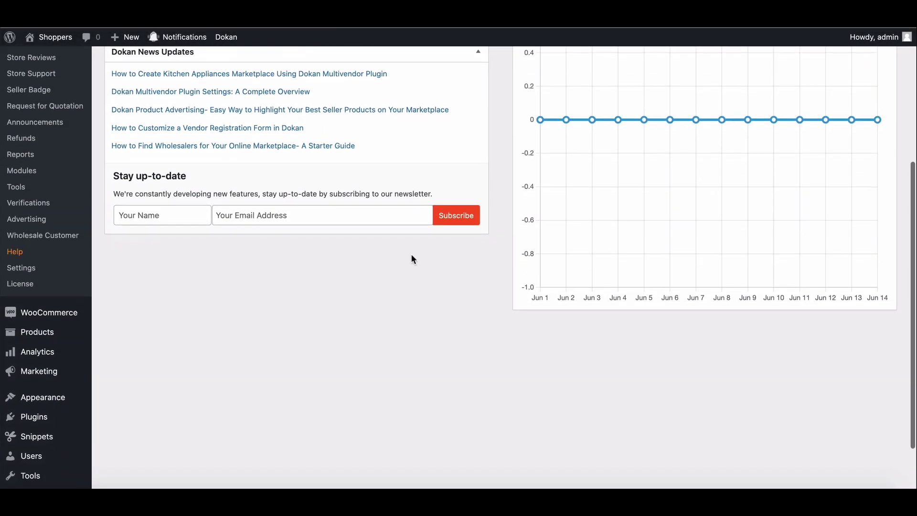
mouse_move(43, 397)
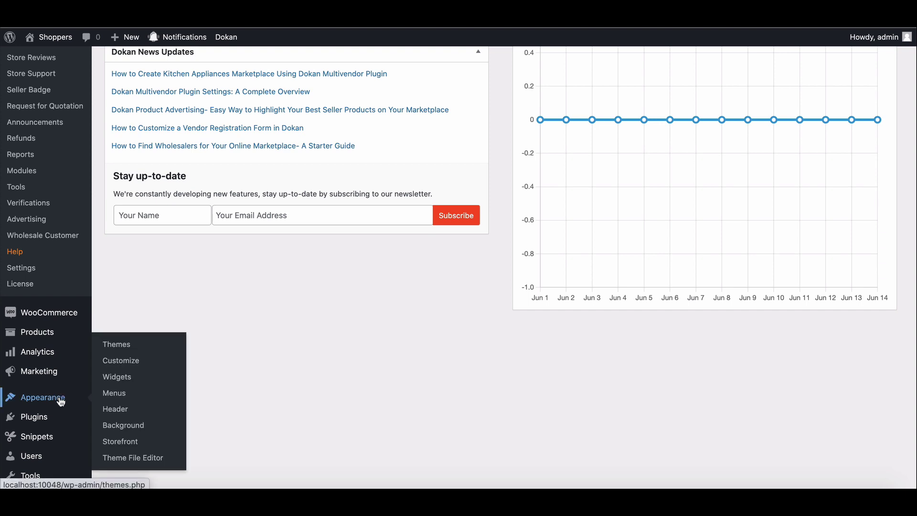
Open the site Customizer and preview the Beanie product page in it.
left_click(128, 361)
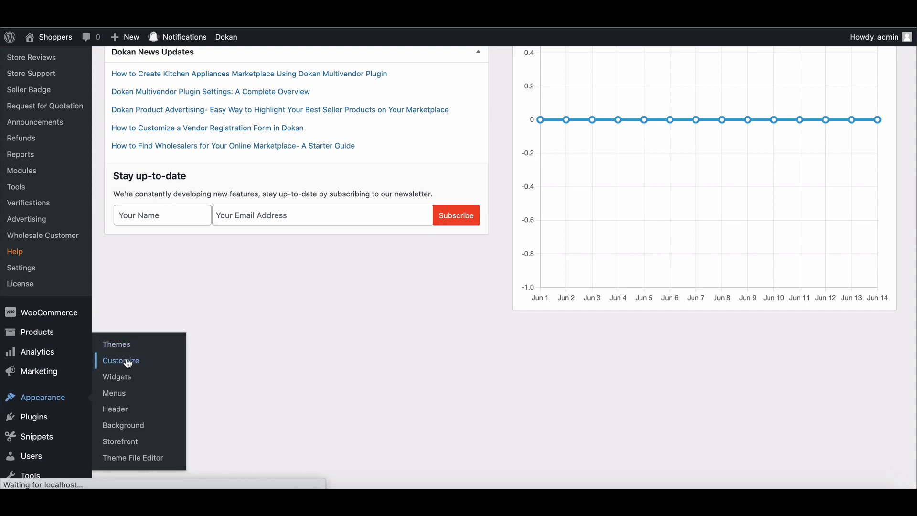
scroll(406, 348, "down", 3)
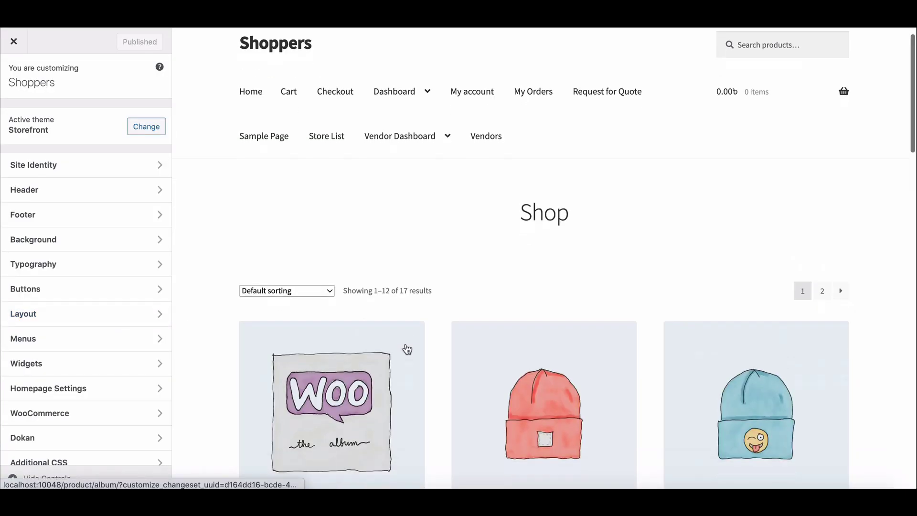
left_click(516, 383)
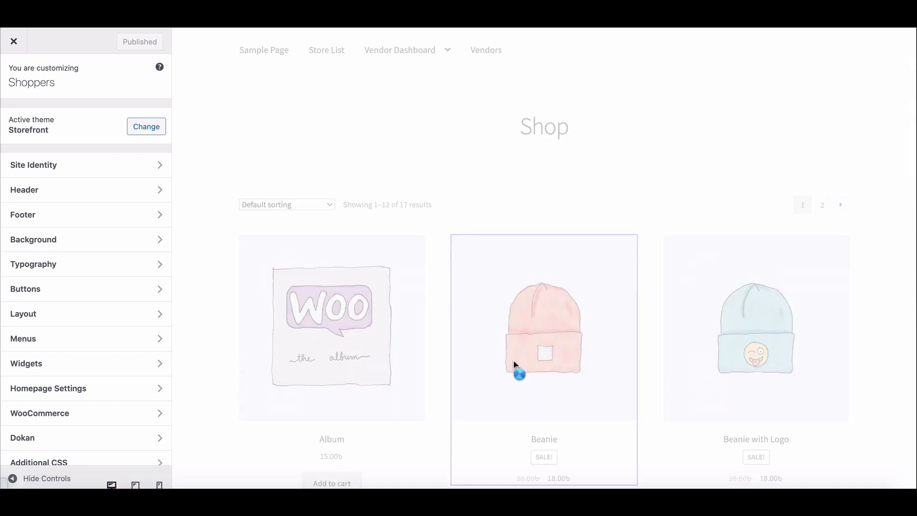
scroll(239, 391, "down", 3)
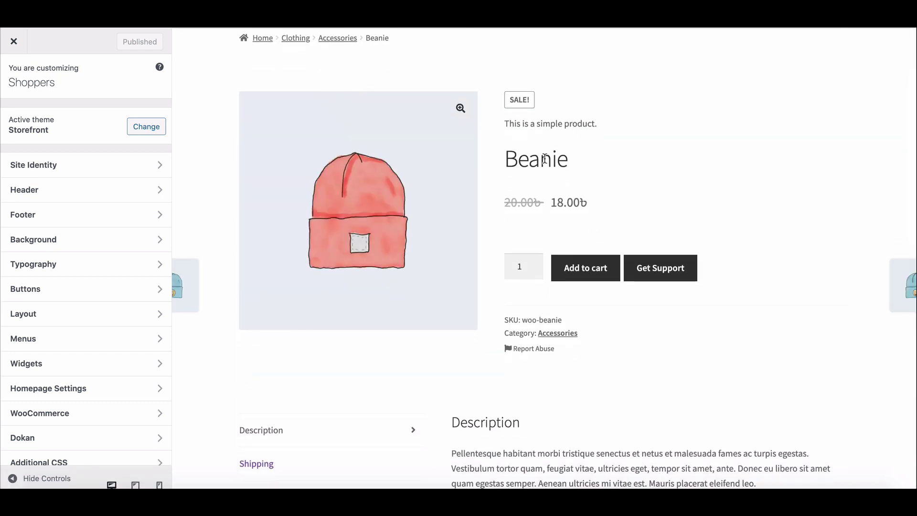
scroll(140, 433, "down", 1)
Publish a .product_title rule with color #f54251 and bold weight, then add a blank line.
left_click(140, 432)
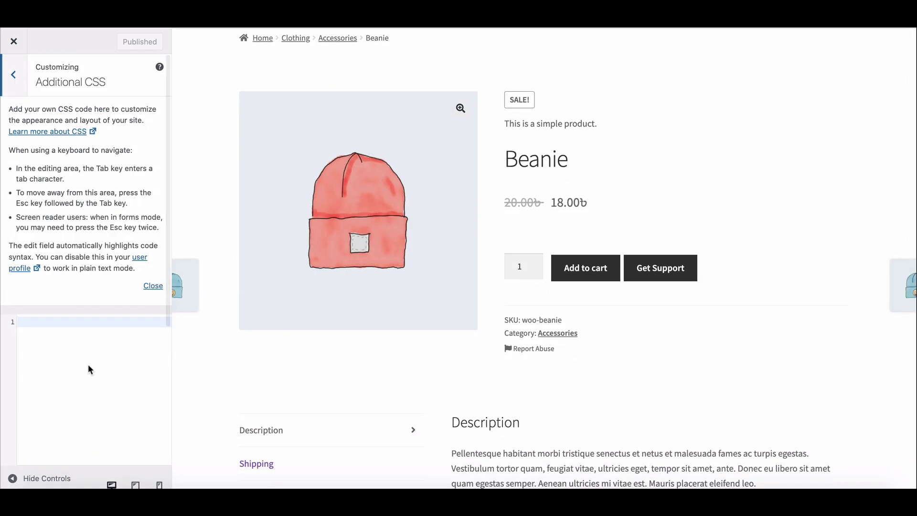
left_click(76, 326)
key("ctrl+v")
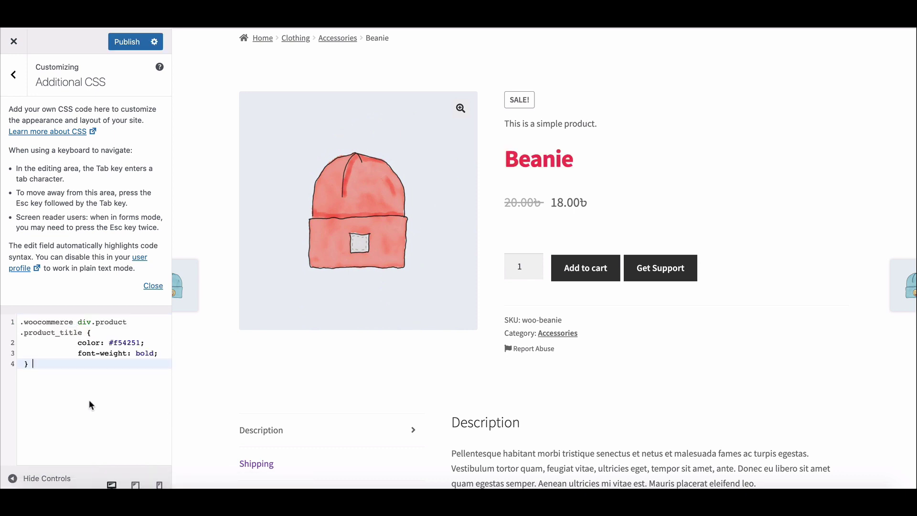
left_click(126, 42)
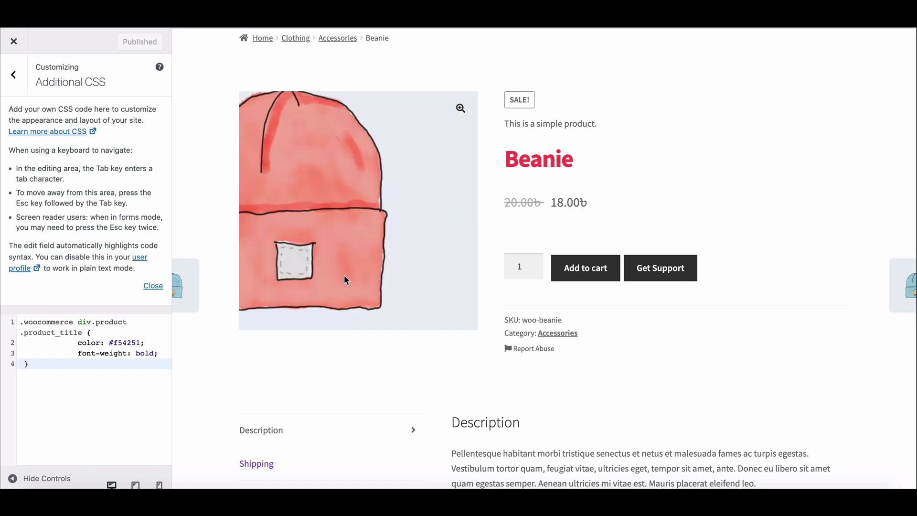
left_click(38, 361)
key("Return")
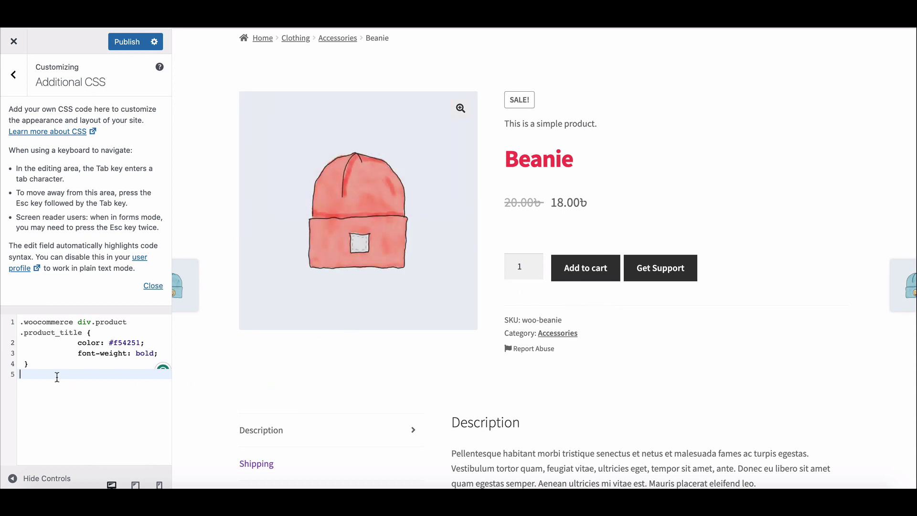
Publish the .woocommerce div.product .button rule with yellow gradient, rounded border and shadow.
key("ctrl+v")
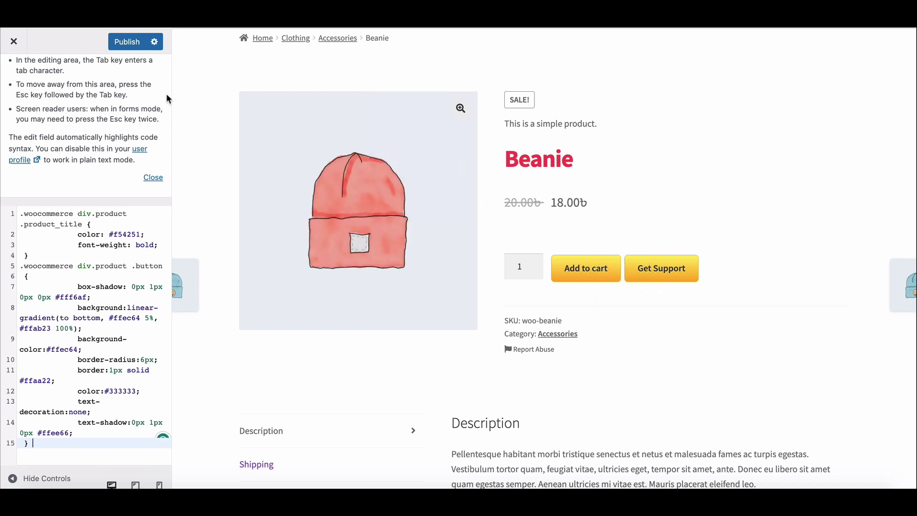
left_click(127, 42)
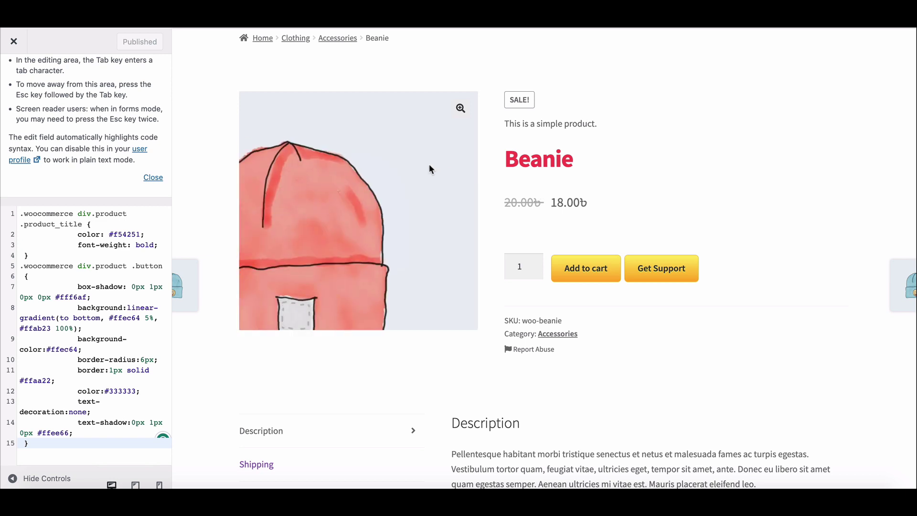
Close the Customizer and return to the admin dashboard.
left_click(13, 41)
scroll(504, 211, "down", 2)
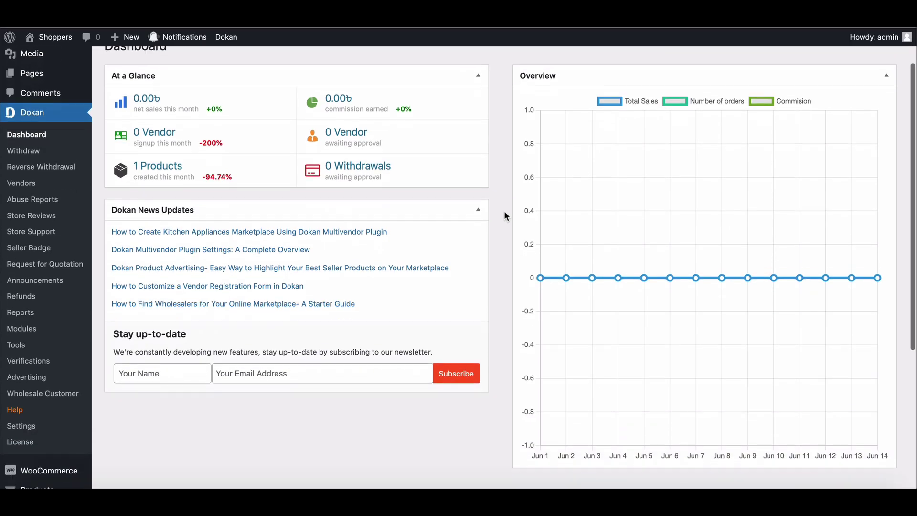
scroll(504, 211, "down", 1)
scroll(504, 211, "down", 1)
scroll(504, 211, "down", 1)
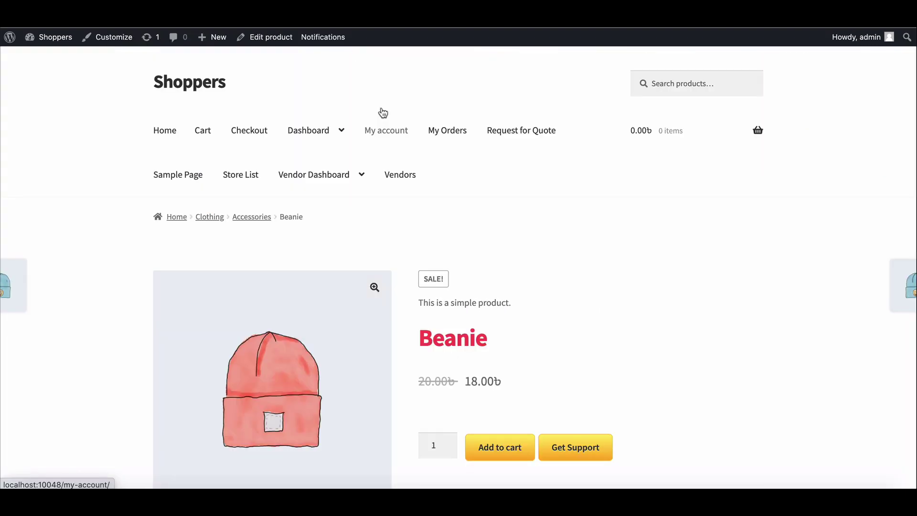
scroll(383, 112, "down", 1)
scroll(383, 113, "down", 2)
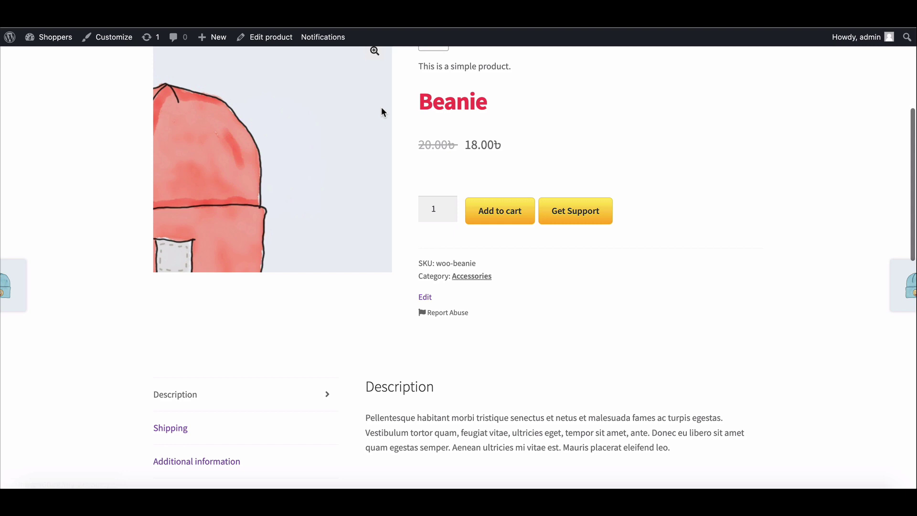
scroll(381, 107, "up", 1)
scroll(382, 108, "up", 1)
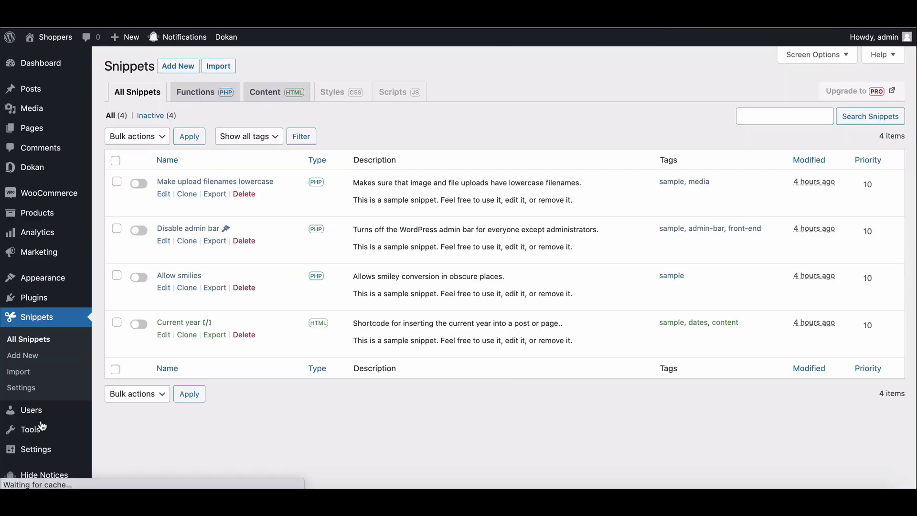
Add and activate a woocommerce_before_single_product_summary snippet showing 'Congratulations, you've just added a link!'.
left_click(184, 68)
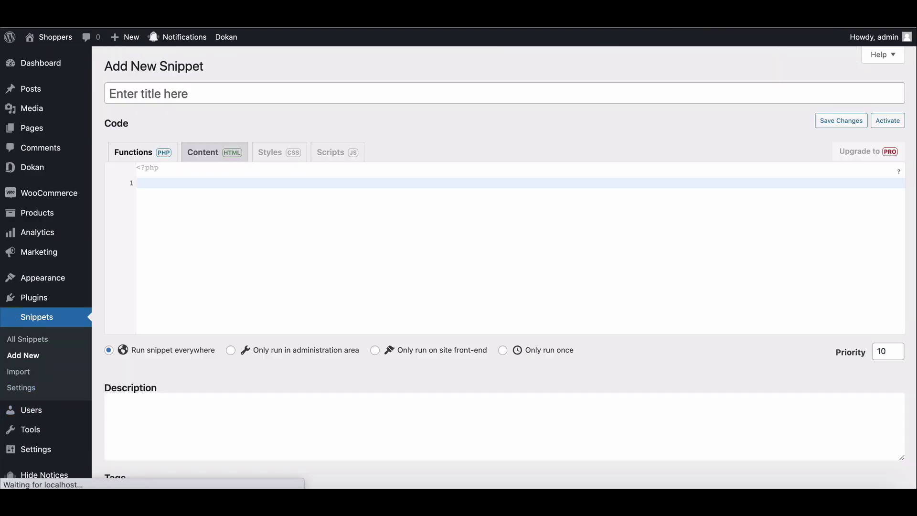
left_click(262, 94)
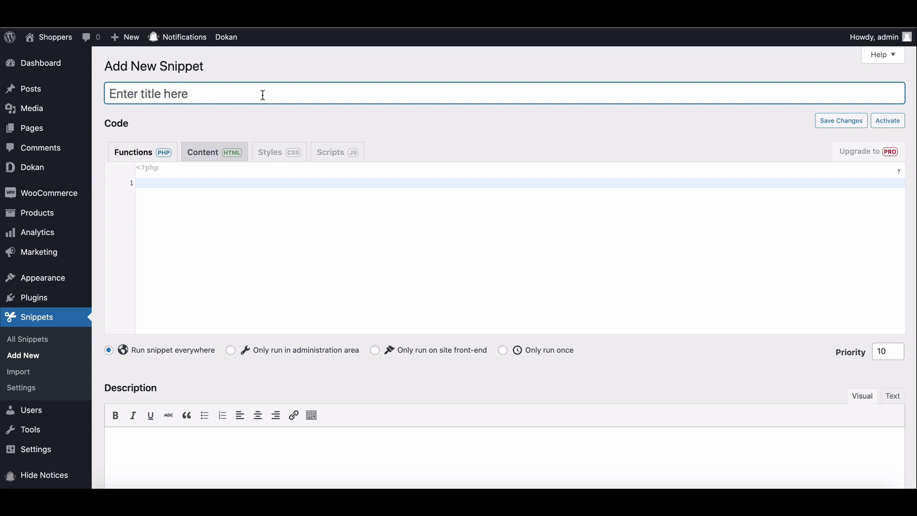
type("Add New Elements from WooCommerce Product Page")
left_click(243, 216)
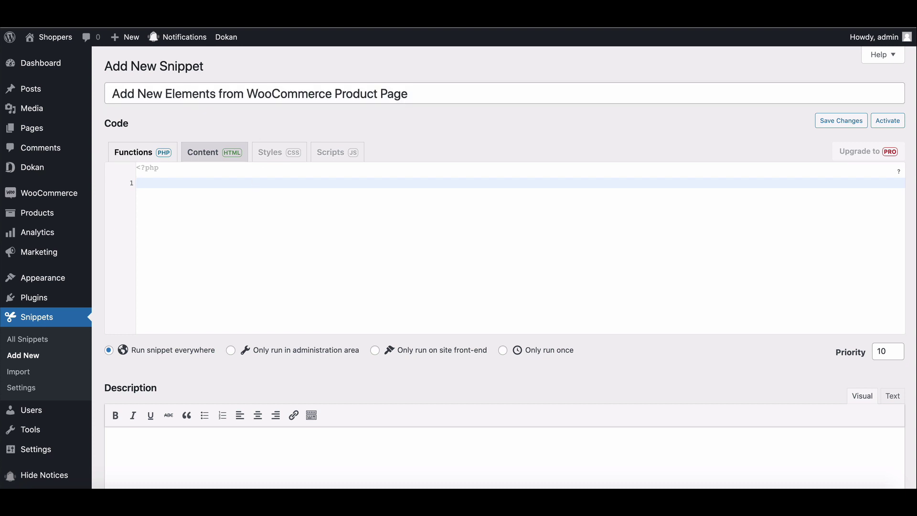
type("add_action('woocommerce_before_single_product_summary',function(){   printf('<h4><a href=\"?added-content\">Congratulations, you\\'ve just added a link!</a></h4>'); } );")
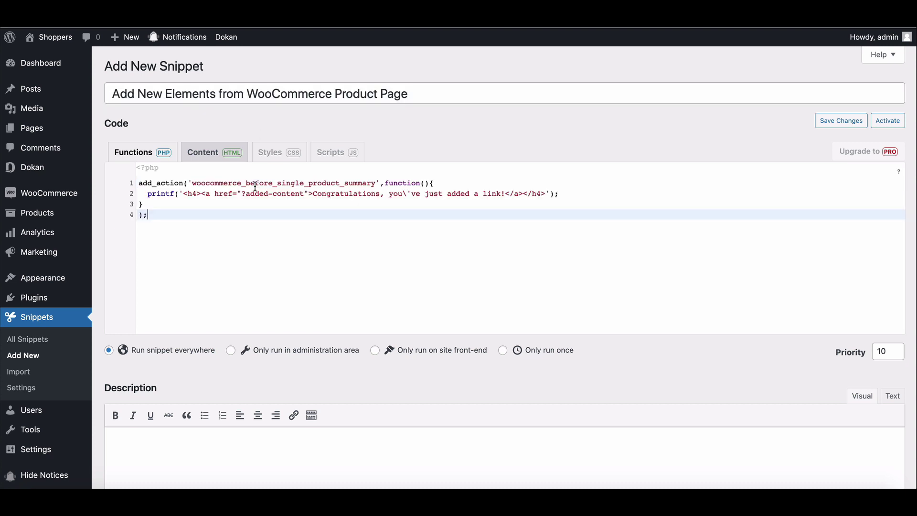
left_click(887, 121)
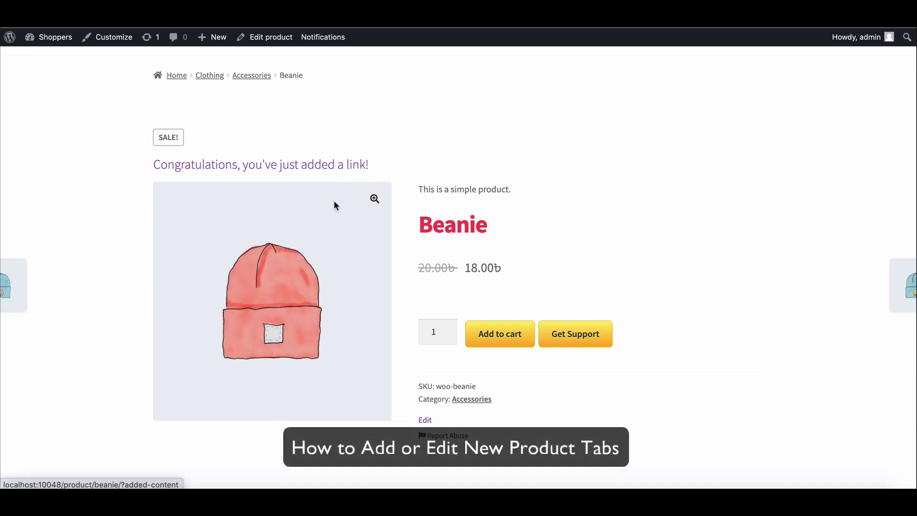
scroll(442, 314, "down", 2)
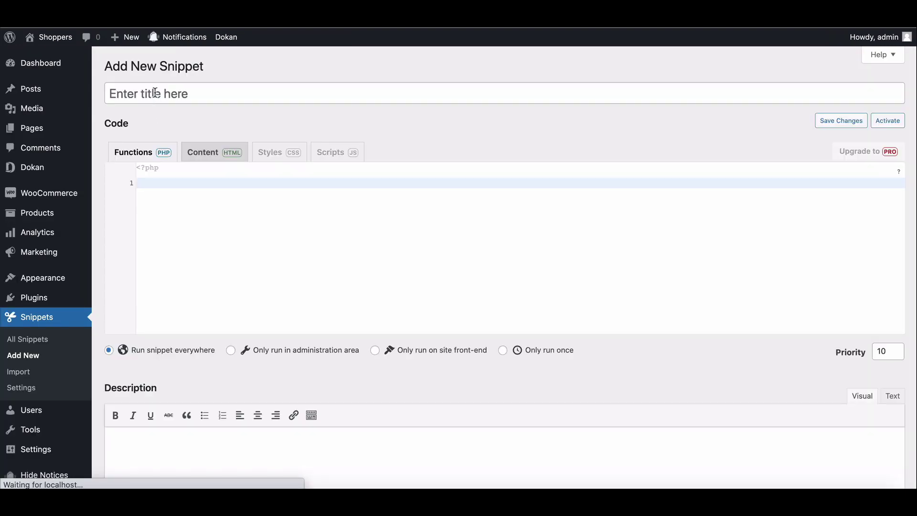
type("Edit New Product Tabs")
Activate the 'Edit New Product Tabs' snippet with the woocommerce_product_tabs filter code.
left_click(305, 194)
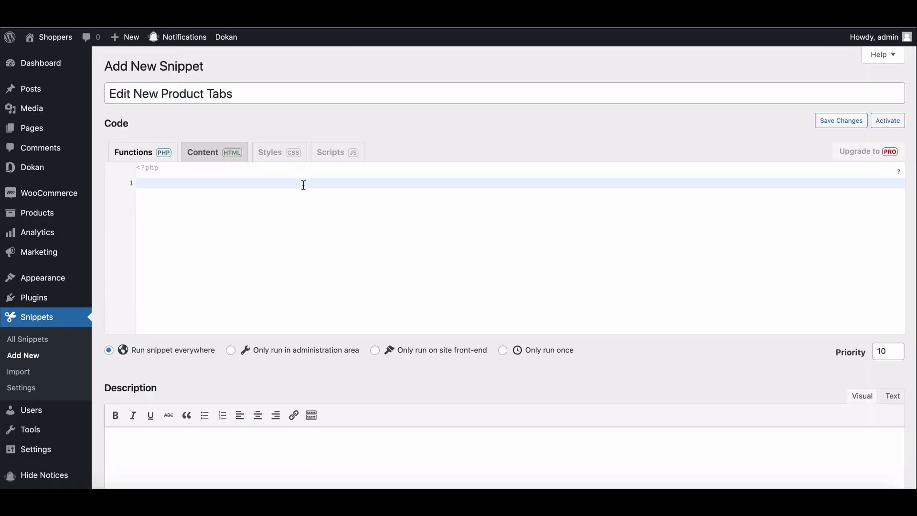
type("add_filter( 'woocommerce_product_tabs', 'woo_remove_product_tabs', 98 ); function woo_remove_product_tabs( $tabs ) {     unset( $tabs['description'] );      // Remove the Description tab     $tabs['reviews']['title'] = __( 'Ratings' );    // Rename the Reviews tab     $tabs['additional_information']['priority'] = 5;    // Additional information at first     return $tabs; }")
left_click(889, 121)
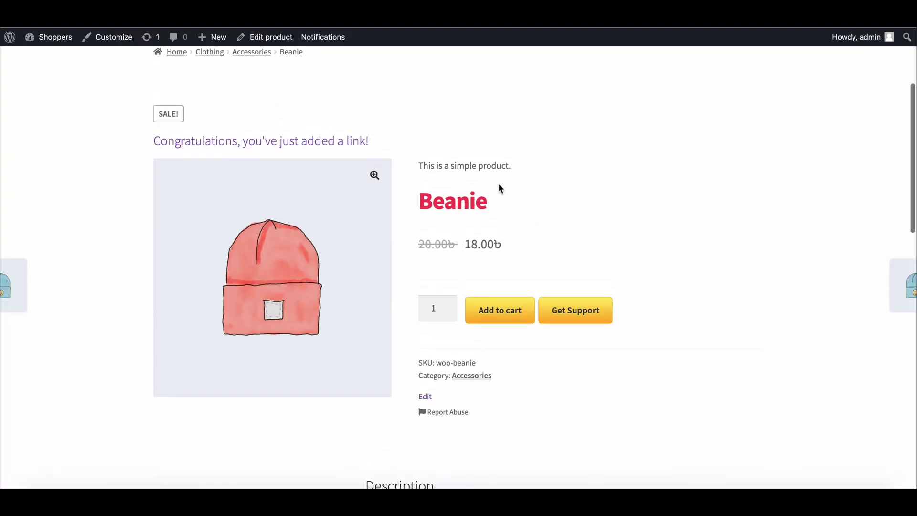
scroll(498, 184, "down", 2)
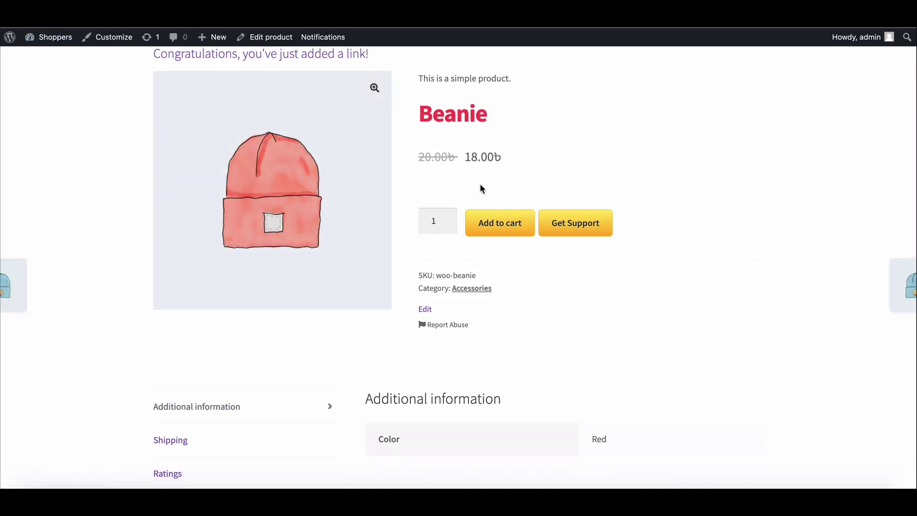
scroll(480, 183, "down", 3)
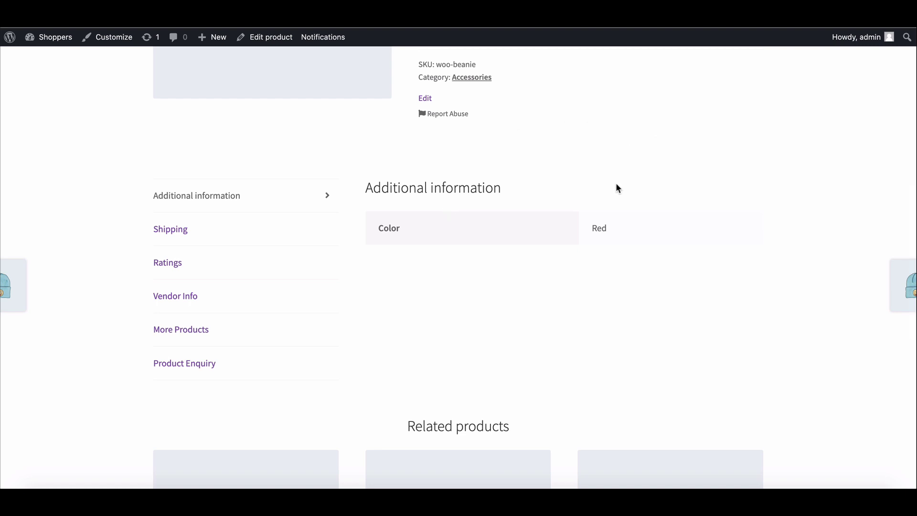
scroll(454, 345, "up", 4)
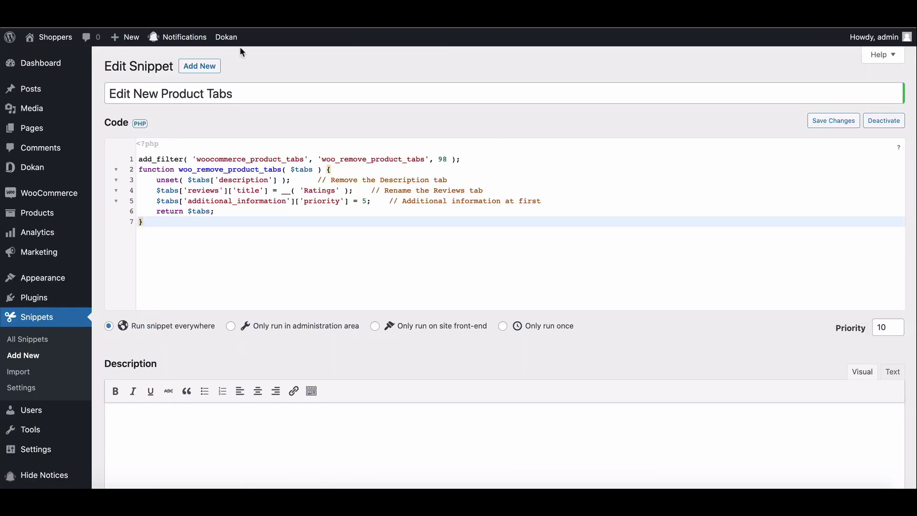
Create and activate the 'reorder description' snippet with the five-line PHP code.
left_click(197, 66)
left_click(191, 92)
type("rde")
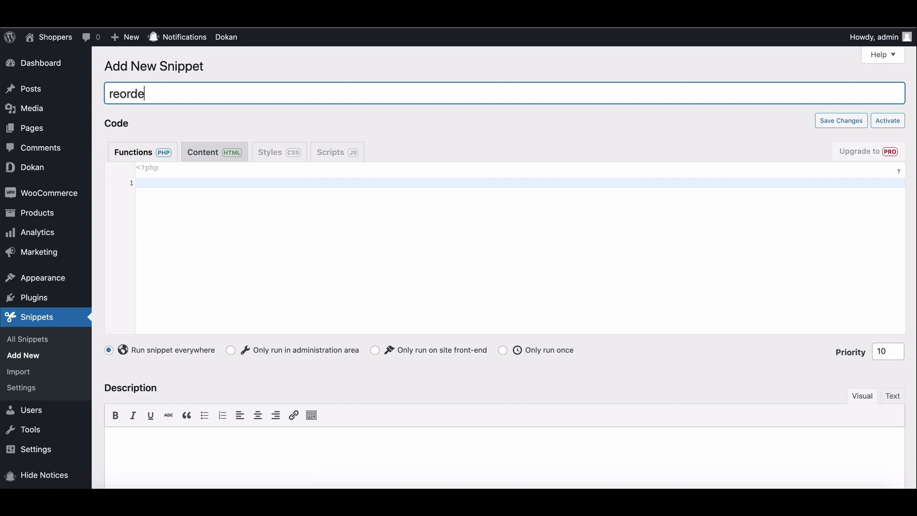
type("r description")
left_click(174, 188)
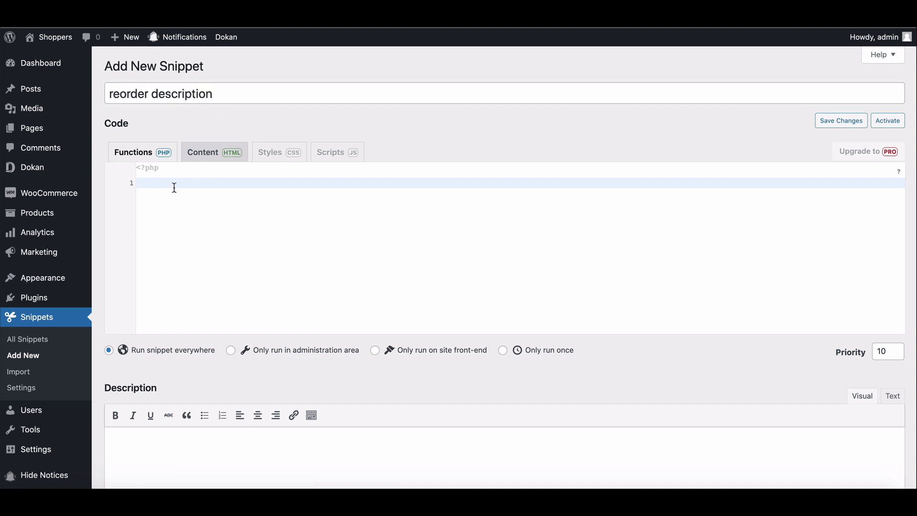
type("// move product description below title  remove_action( 'woocommerce_single_product_summary', 'woocommerce_template_single_excerpt', 20 );  add_action( 'woocommerce_single_product_summary', 'woocommerce_template_single_excerpt', 6 );")
left_click(888, 122)
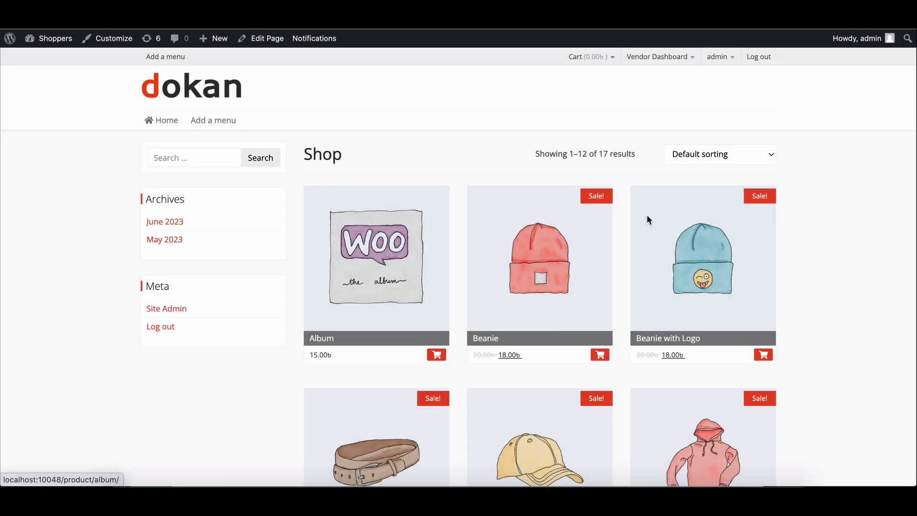
scroll(580, 274, "down", 3)
scroll(581, 274, "down", 2)
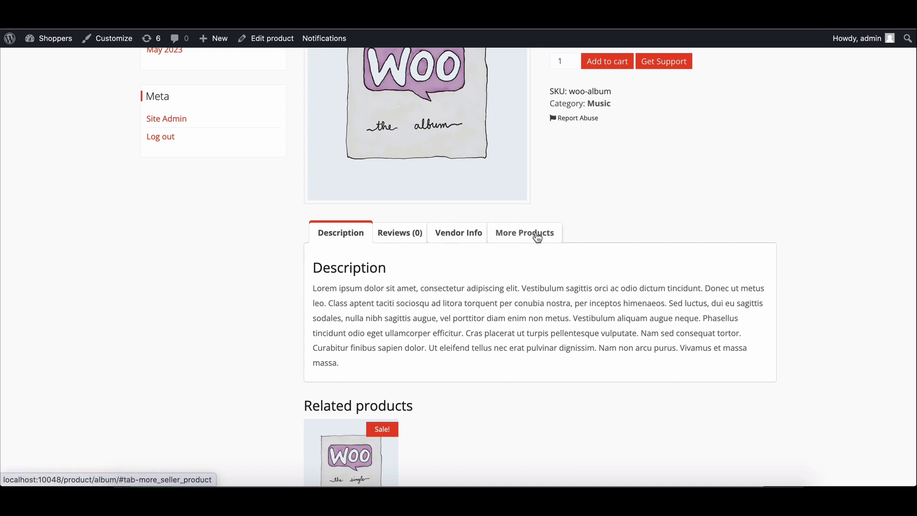
scroll(566, 238, "up", 3)
scroll(566, 239, "down", 1)
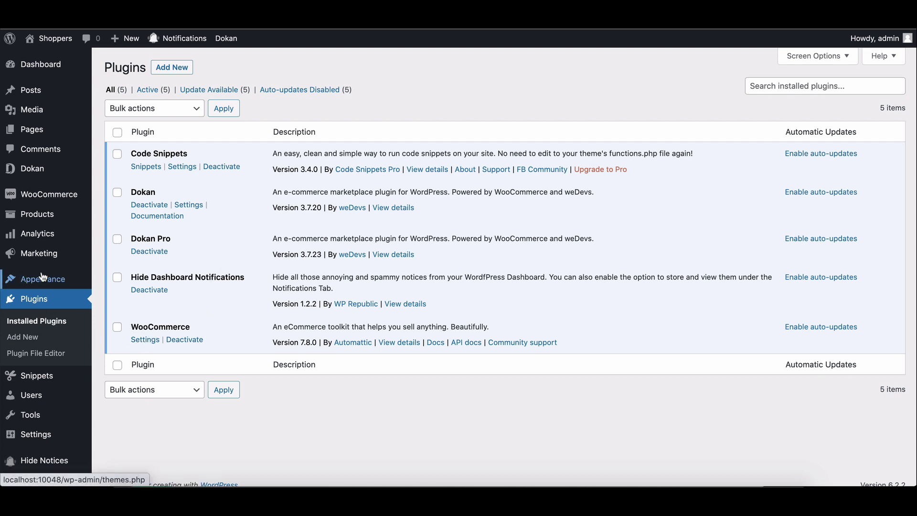
mouse_move(32, 168)
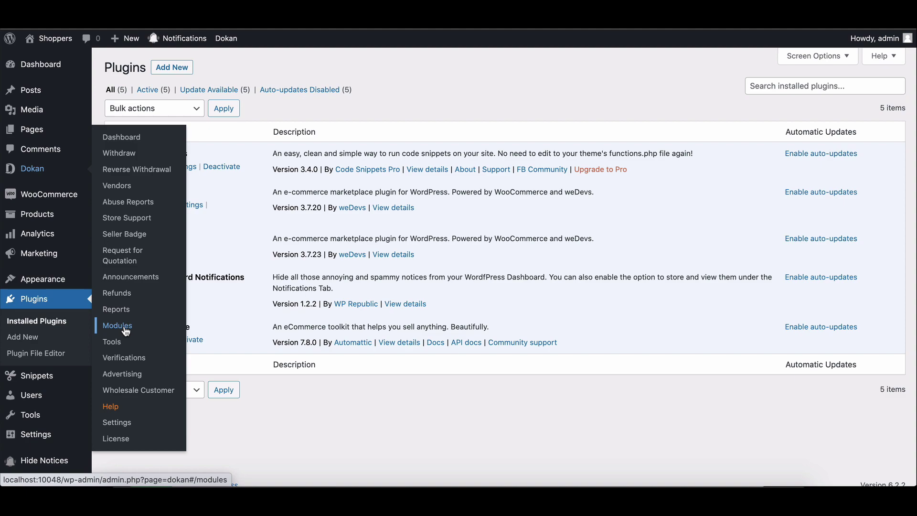
Switch on the Product Enquiry module's toggle on the Dokan Modules page.
left_click(118, 323)
scroll(288, 285, "down", 5)
scroll(289, 285, "down", 3)
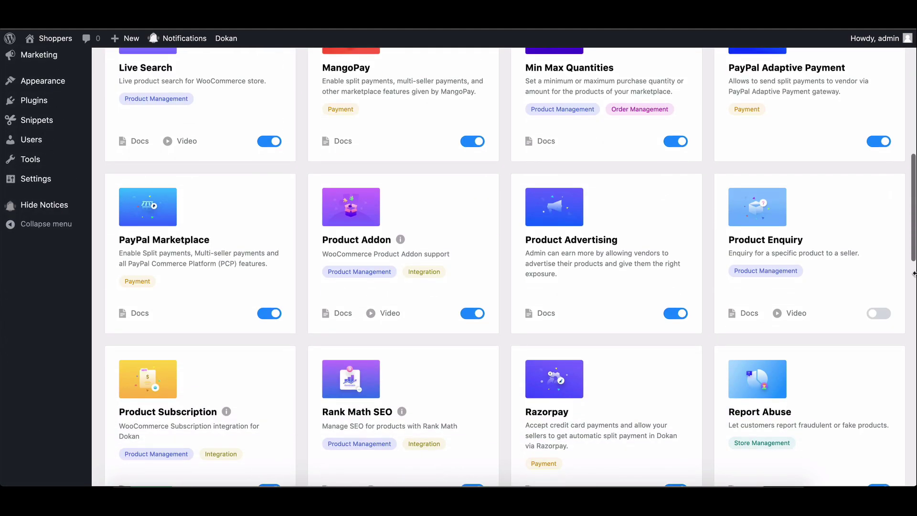
scroll(850, 268, "down", 5)
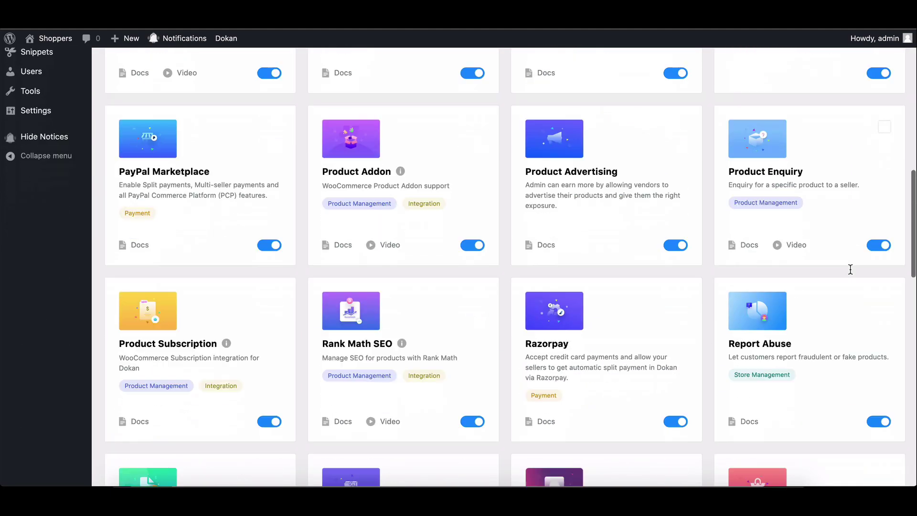
scroll(850, 269, "down", 1)
scroll(850, 273, "down", 2)
scroll(850, 272, "down", 2)
left_click(677, 358)
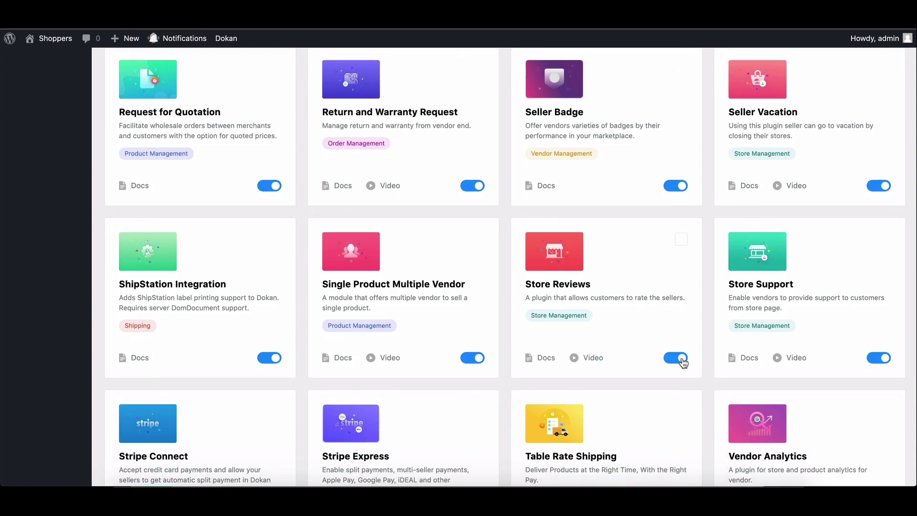
scroll(663, 355, "down", 5)
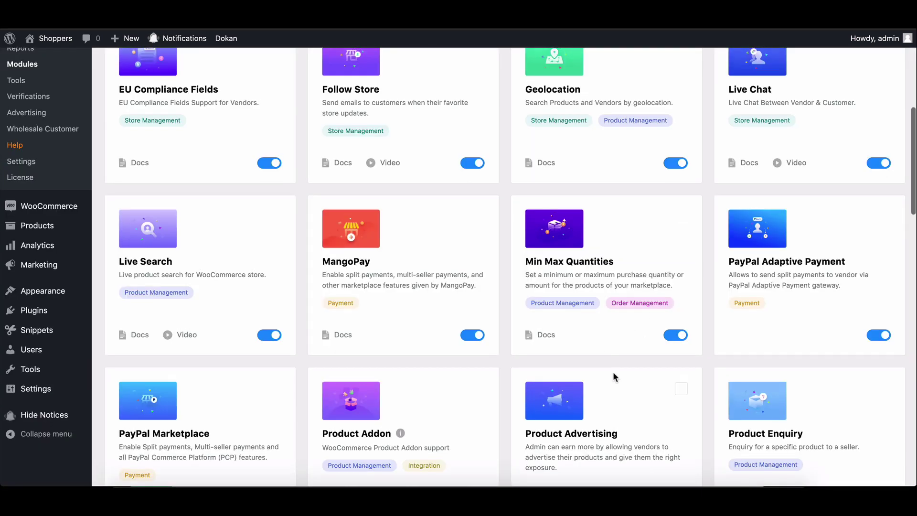
scroll(615, 375, "up", 2)
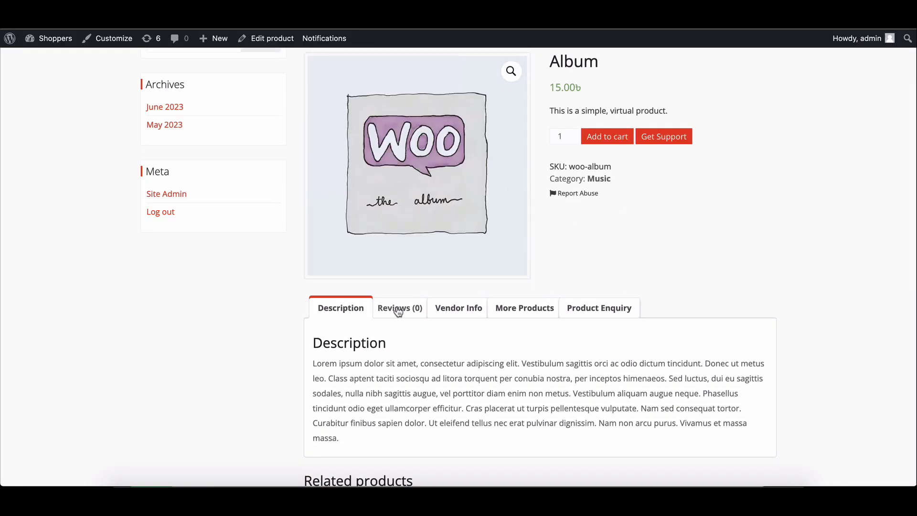
View the Album product's Reviews tab, then its Product Enquiry form.
left_click(400, 307)
scroll(404, 311, "down", 2)
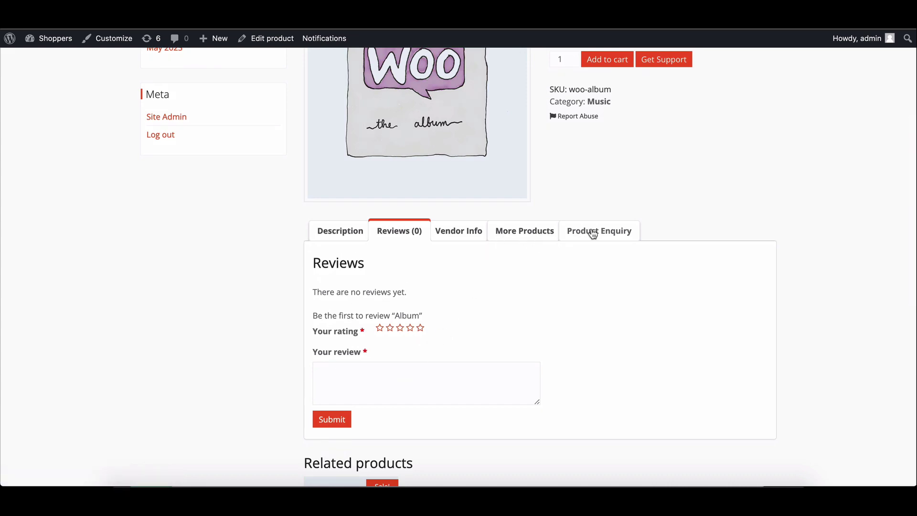
left_click(592, 231)
scroll(467, 323, "down", 1)
scroll(467, 323, "down", 2)
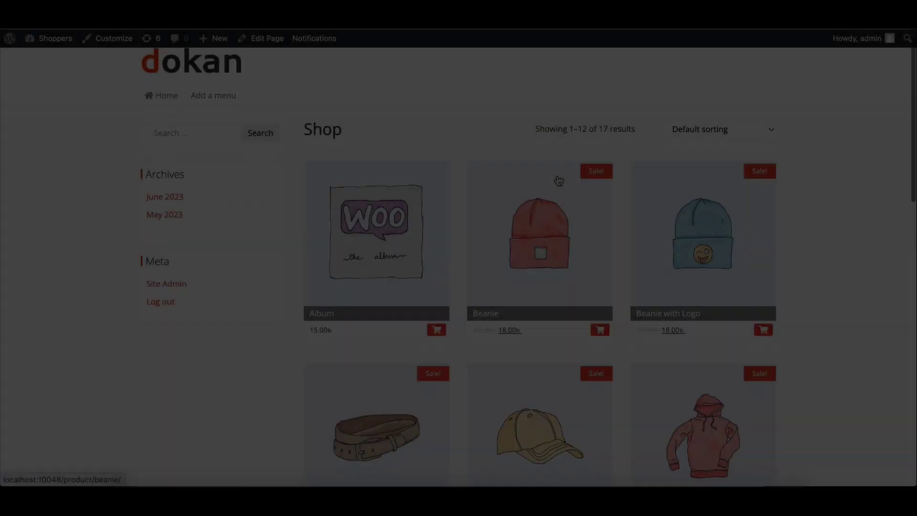
scroll(559, 180, "down", 1)
scroll(559, 180, "down", 2)
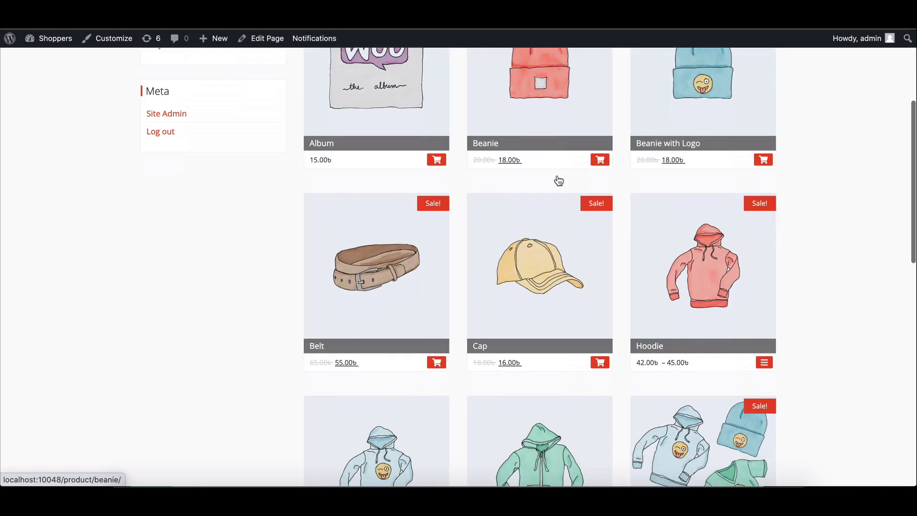
scroll(559, 180, "down", 2)
scroll(559, 180, "down", 1)
scroll(559, 179, "down", 1)
scroll(559, 180, "down", 4)
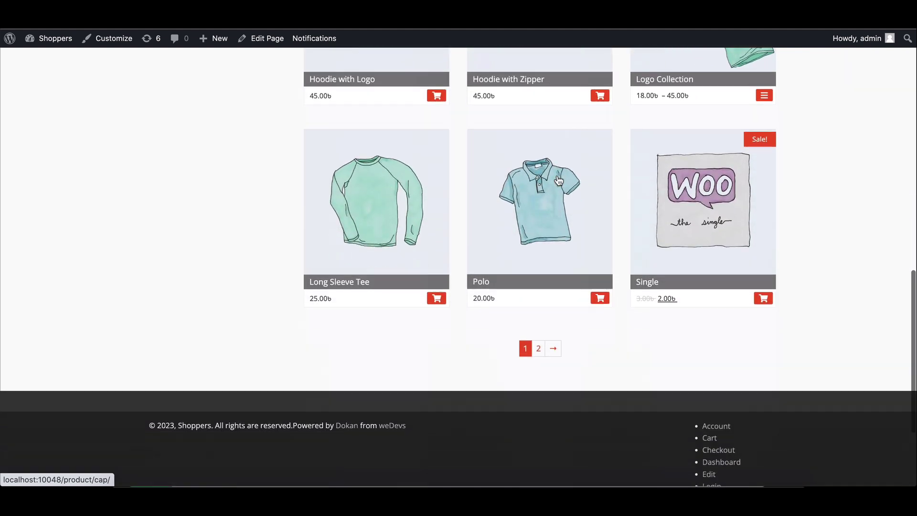
scroll(559, 180, "down", 2)
scroll(557, 179, "up", 1)
scroll(557, 179, "up", 1)
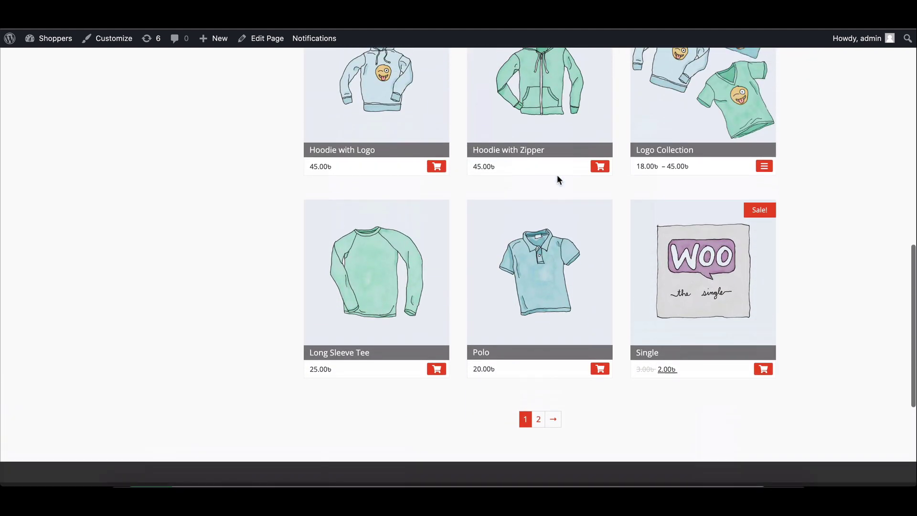
scroll(558, 179, "up", 1)
scroll(558, 179, "up", 2)
scroll(559, 180, "up", 1)
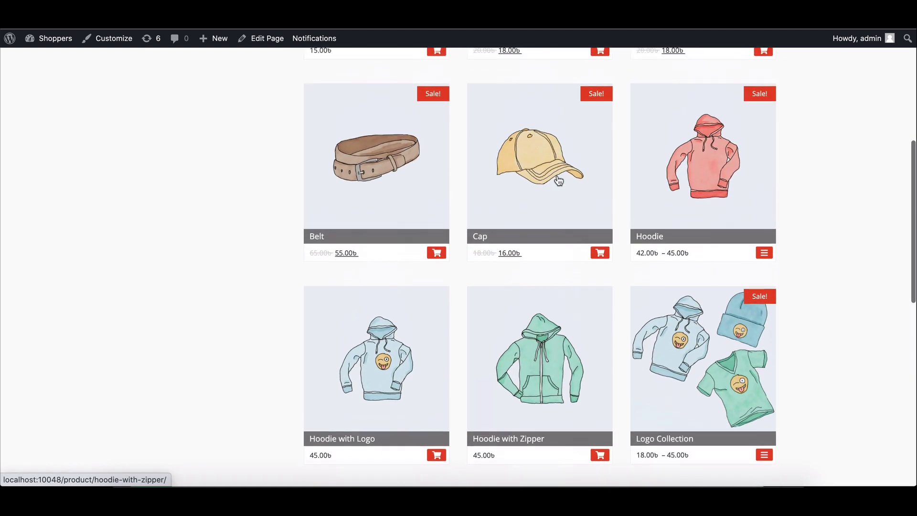
scroll(559, 181, "up", 1)
scroll(559, 181, "up", 1)
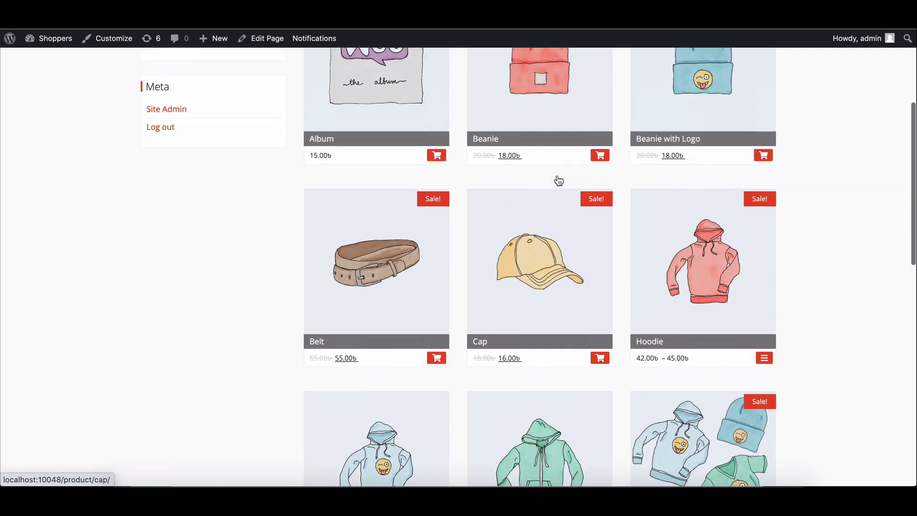
scroll(559, 180, "up", 2)
scroll(559, 180, "up", 1)
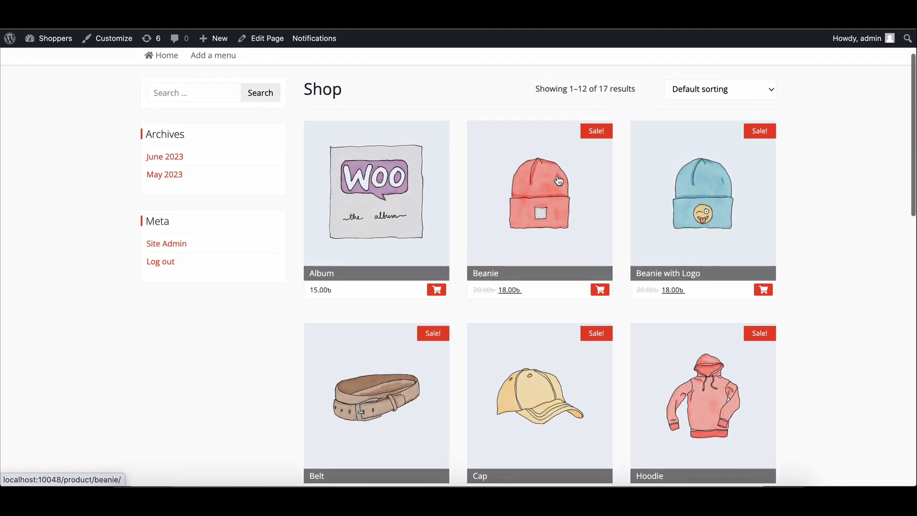
scroll(559, 179, "up", 1)
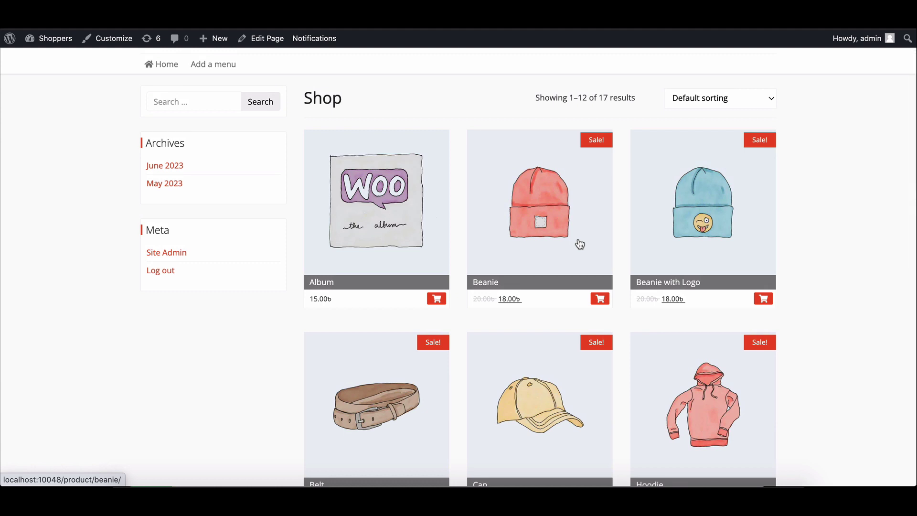
scroll(580, 244, "down", 1)
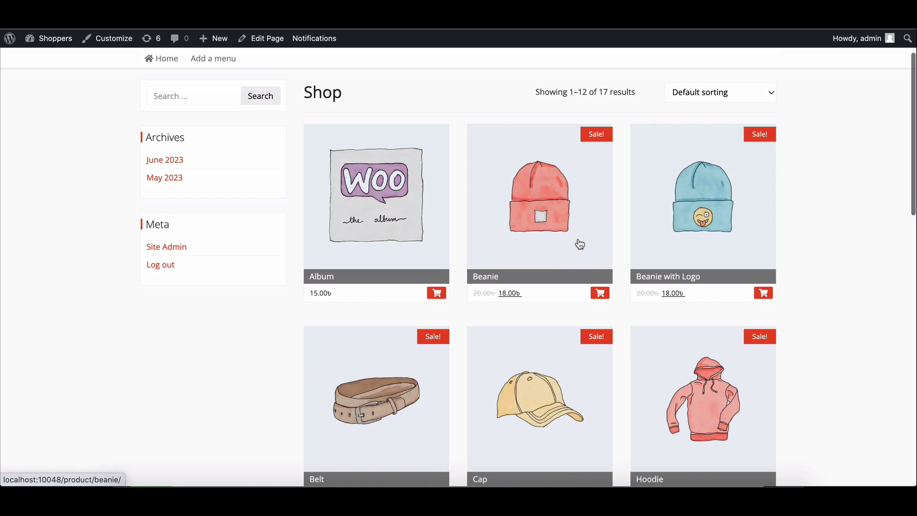
scroll(579, 245, "down", 2)
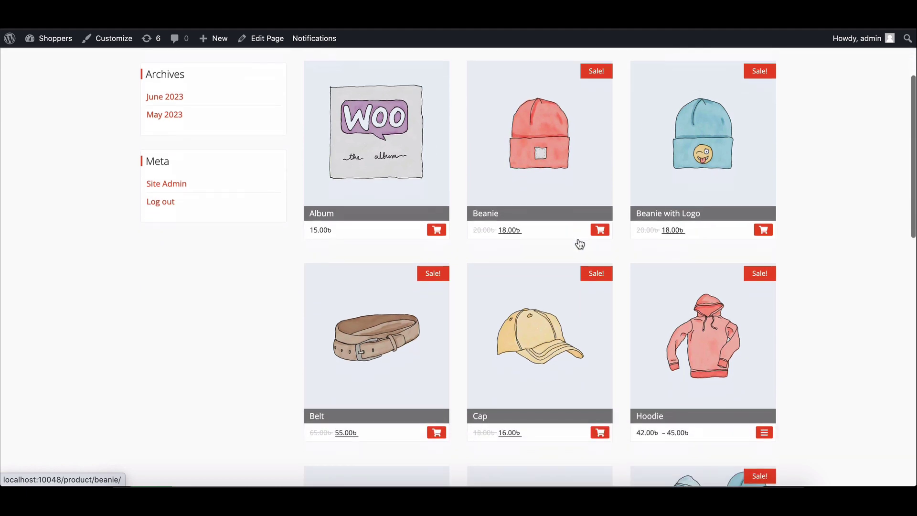
scroll(580, 244, "down", 2)
scroll(580, 244, "down", 2)
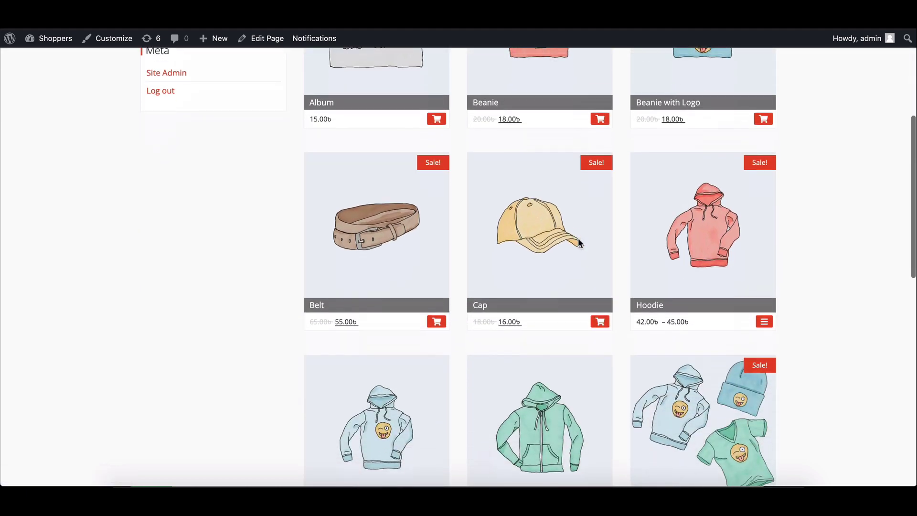
scroll(579, 243, "down", 1)
scroll(579, 242, "down", 1)
scroll(578, 242, "down", 1)
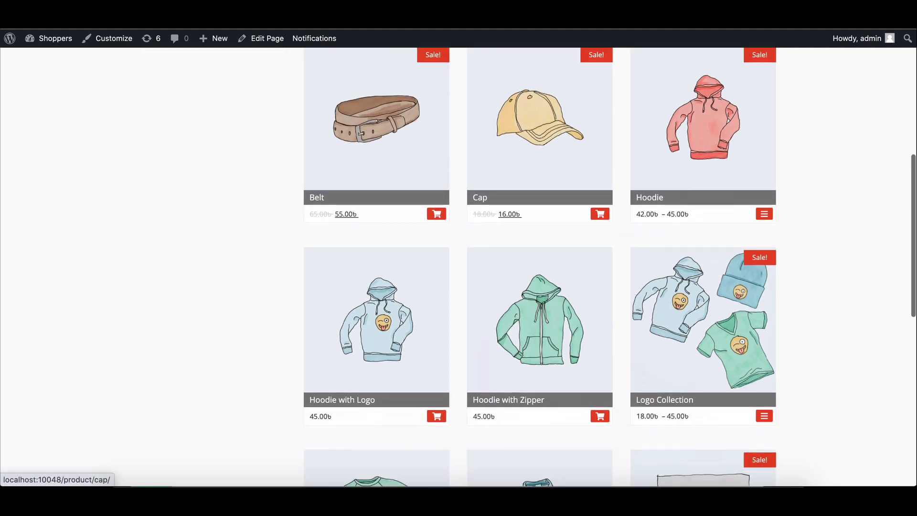